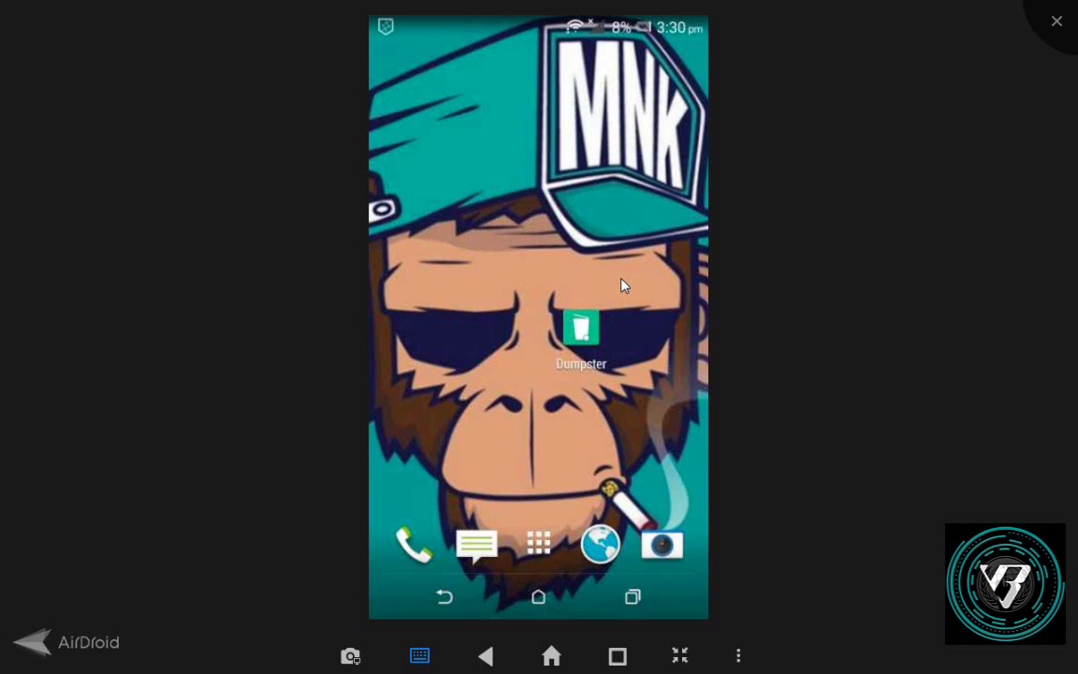
pyautogui.click(578, 337)
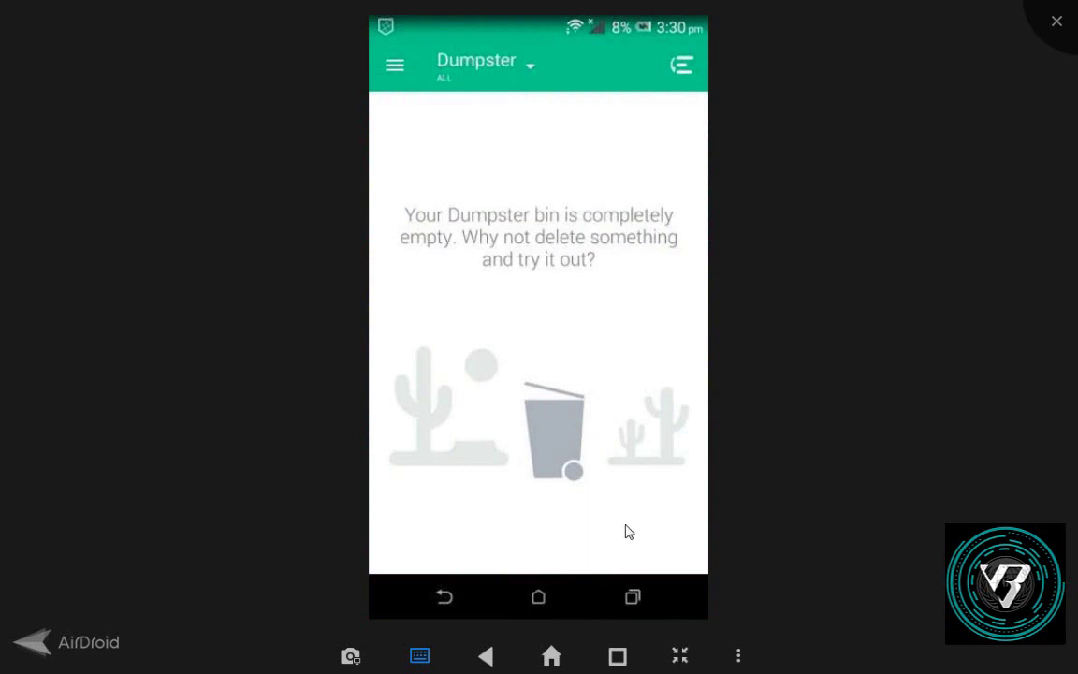
pyautogui.click(646, 606)
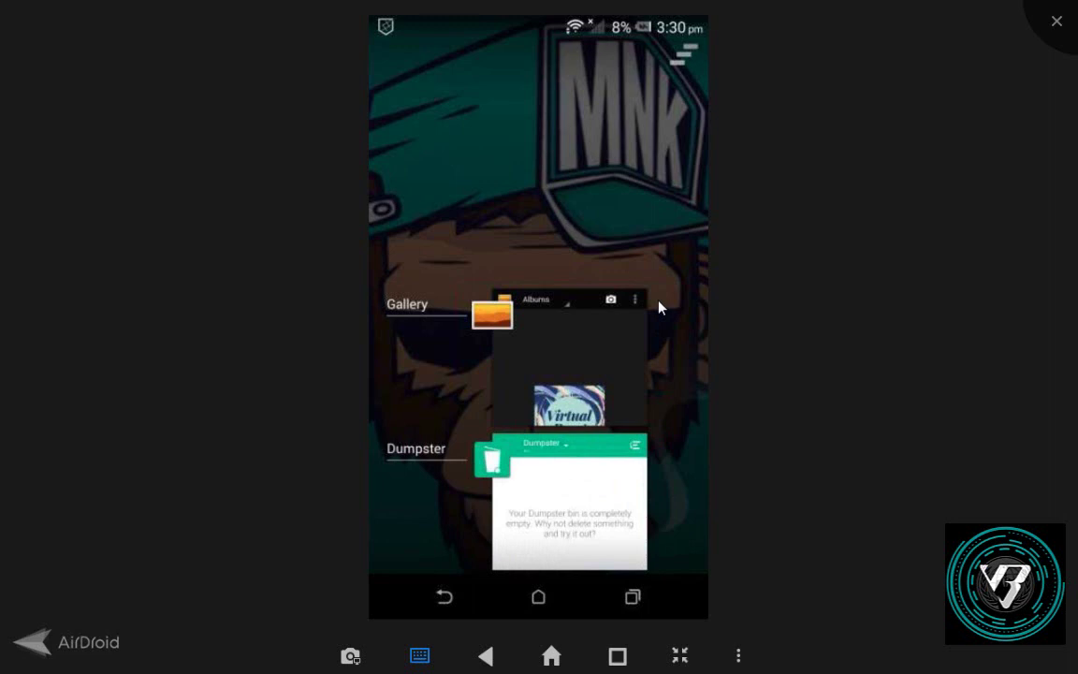
pyautogui.click(608, 313)
pyautogui.click(543, 318)
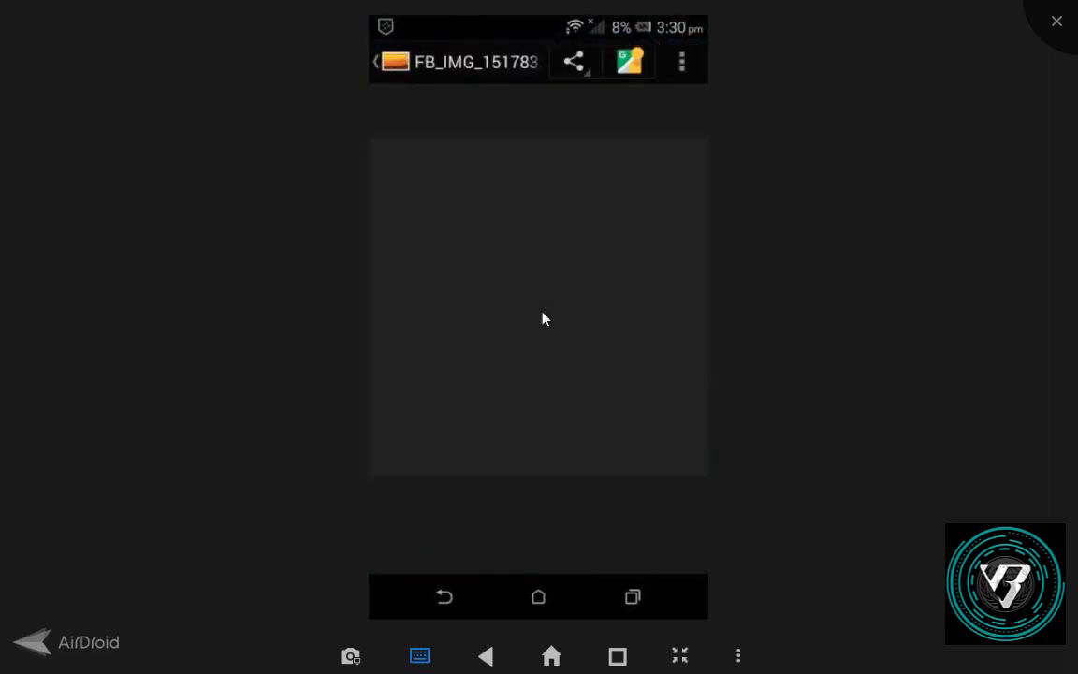
pyautogui.click(676, 62)
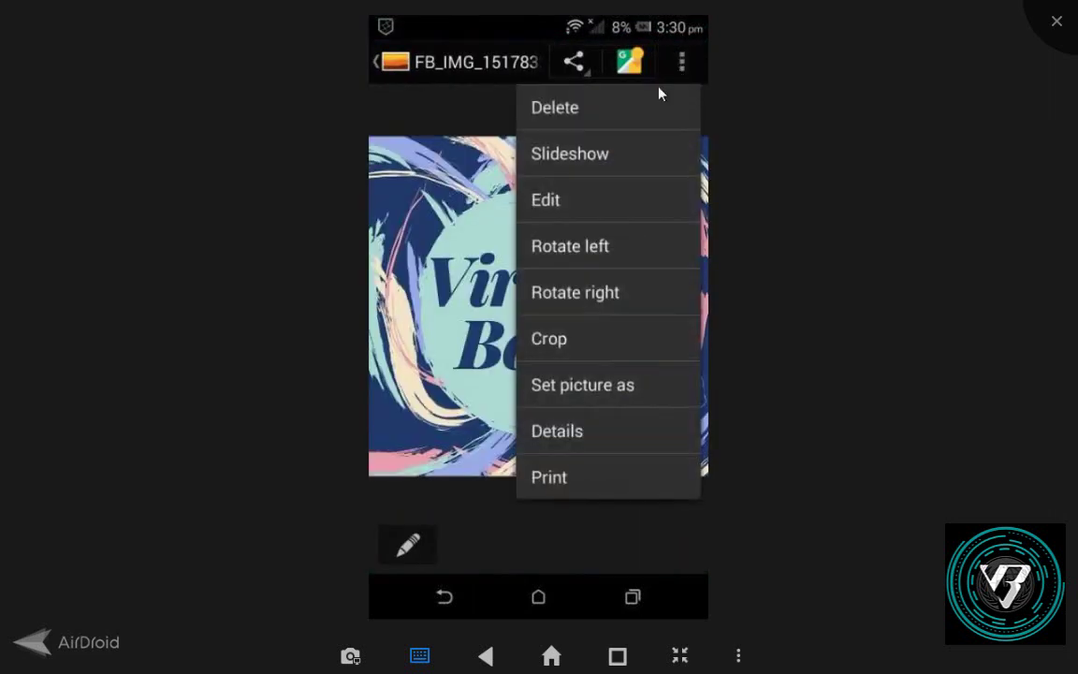
pyautogui.click(568, 106)
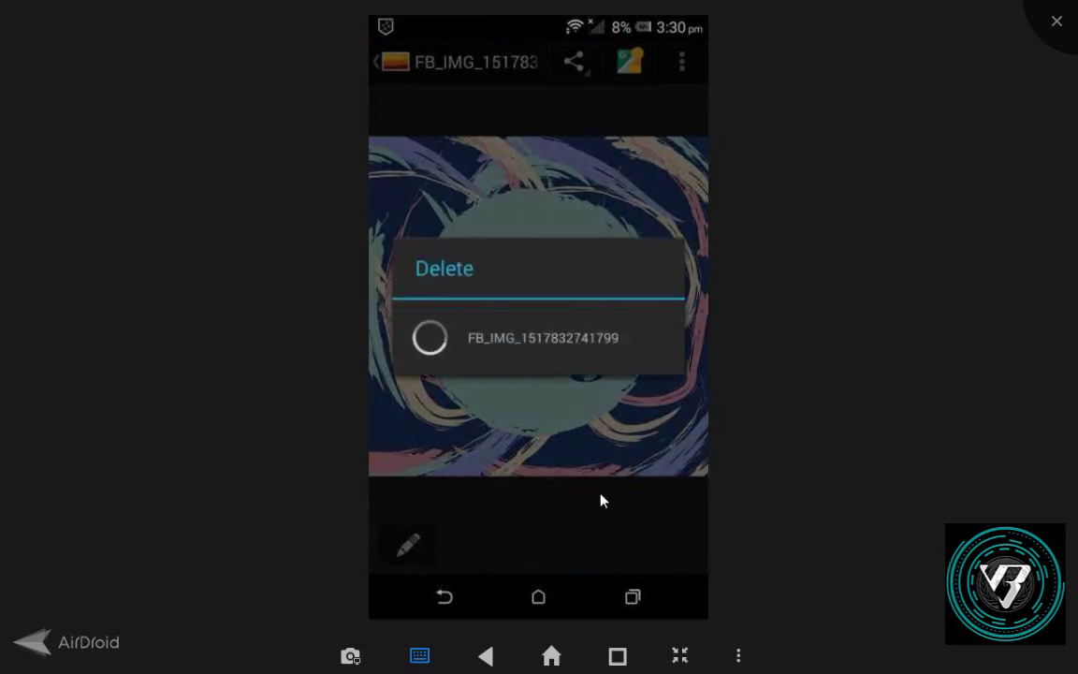
pyautogui.click(632, 607)
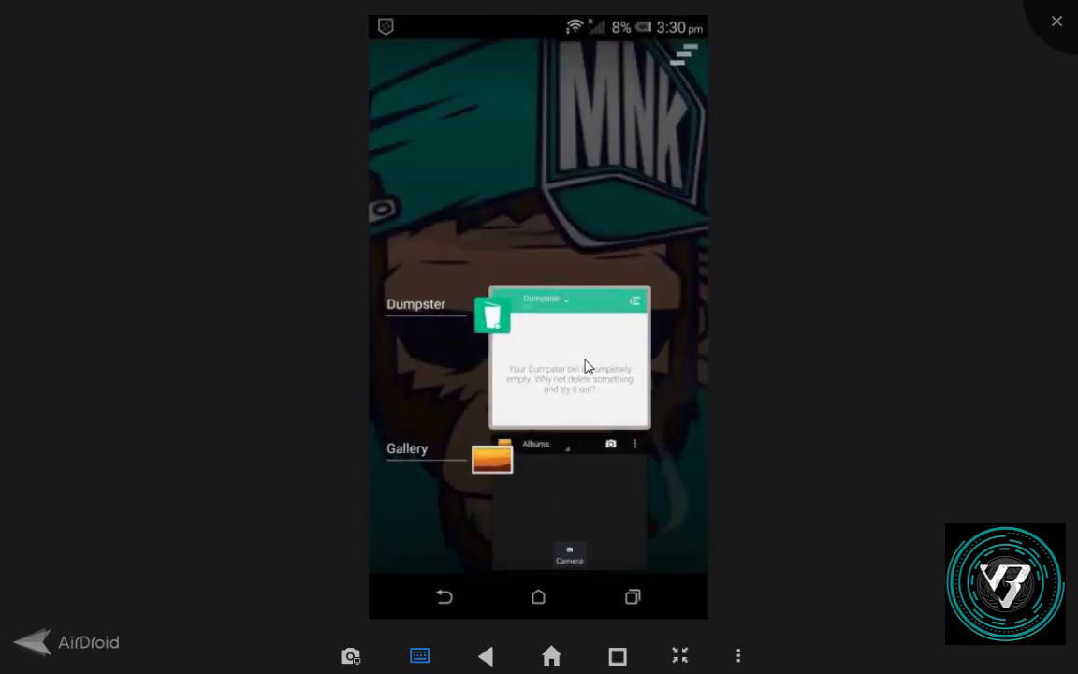
# Step: Restore the deleted FB_IMG photo from Dumpster's bin to its original folder
pyautogui.click(586, 365)
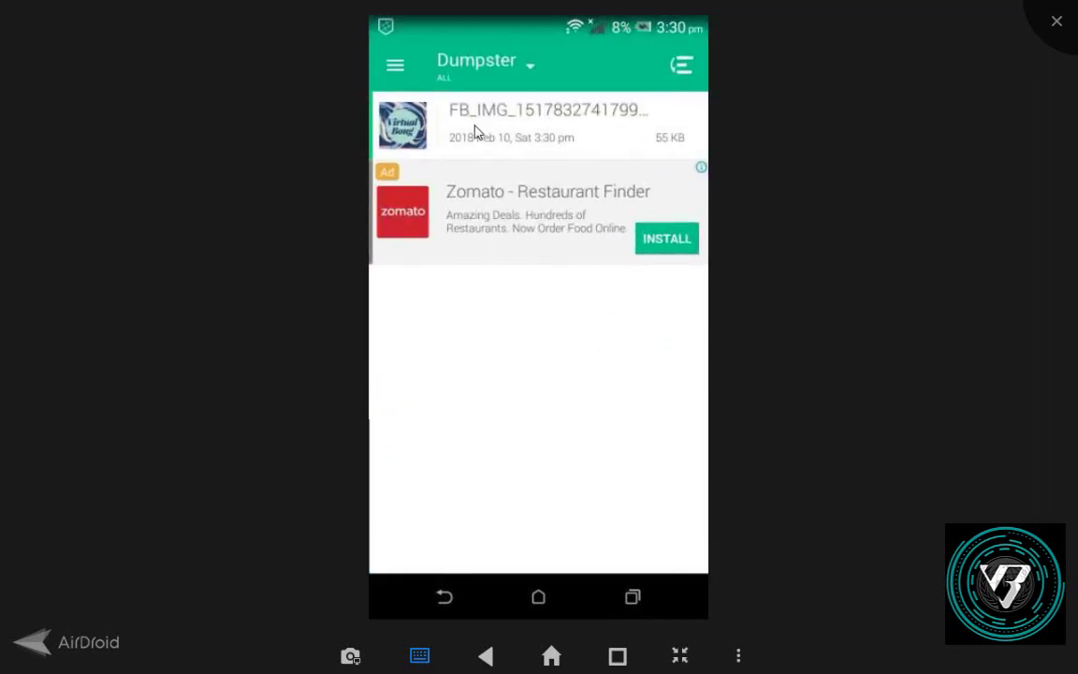
pyautogui.click(550, 113)
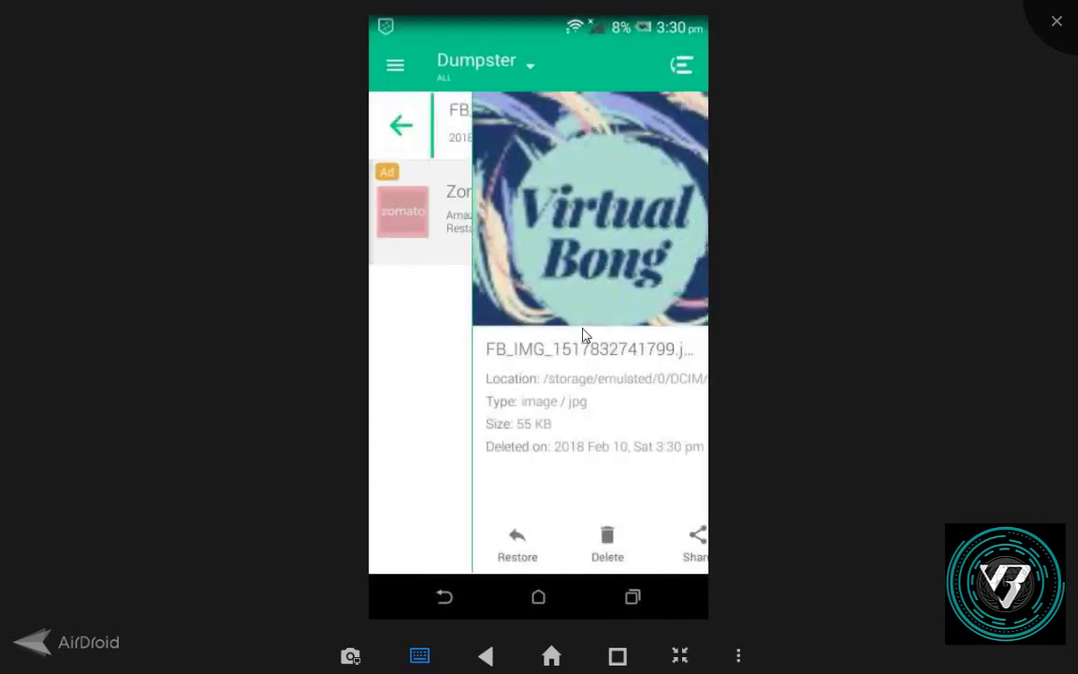
pyautogui.click(493, 551)
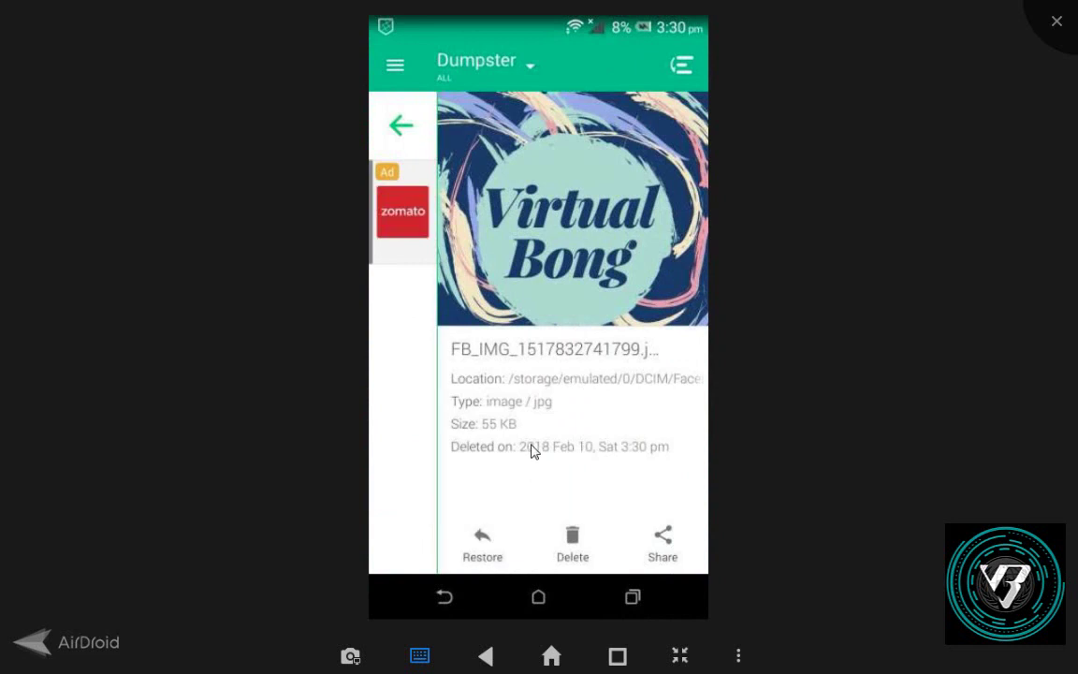
# Step: Confirm the restored photo is back in Gallery, then show the app drawer
pyautogui.click(633, 599)
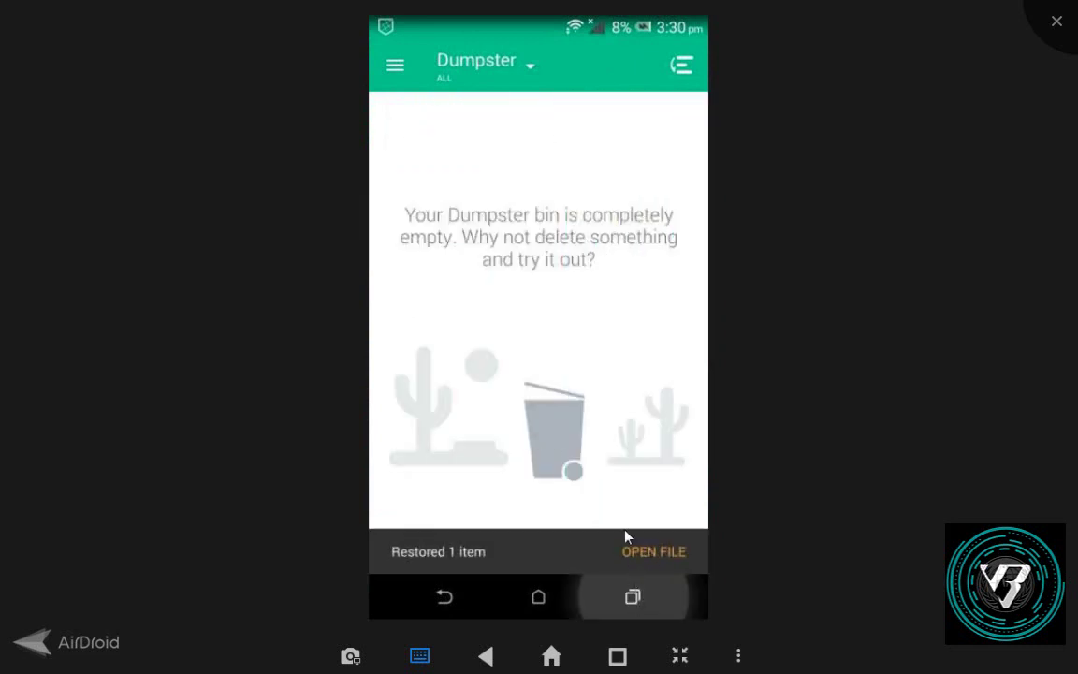
pyautogui.click(582, 383)
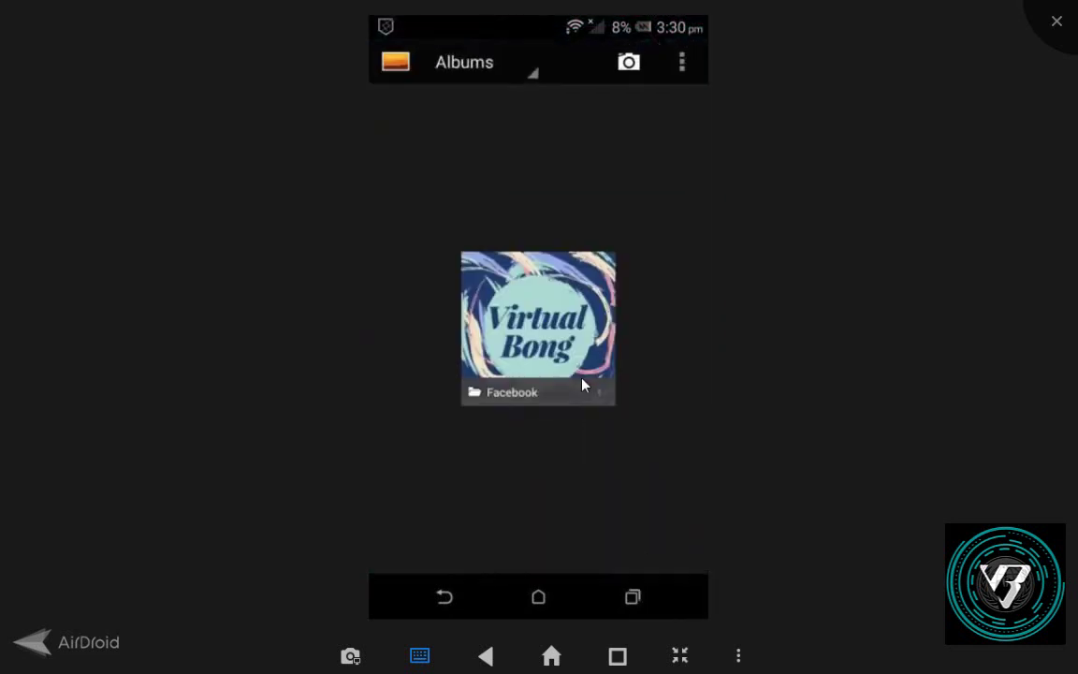
pyautogui.click(540, 603)
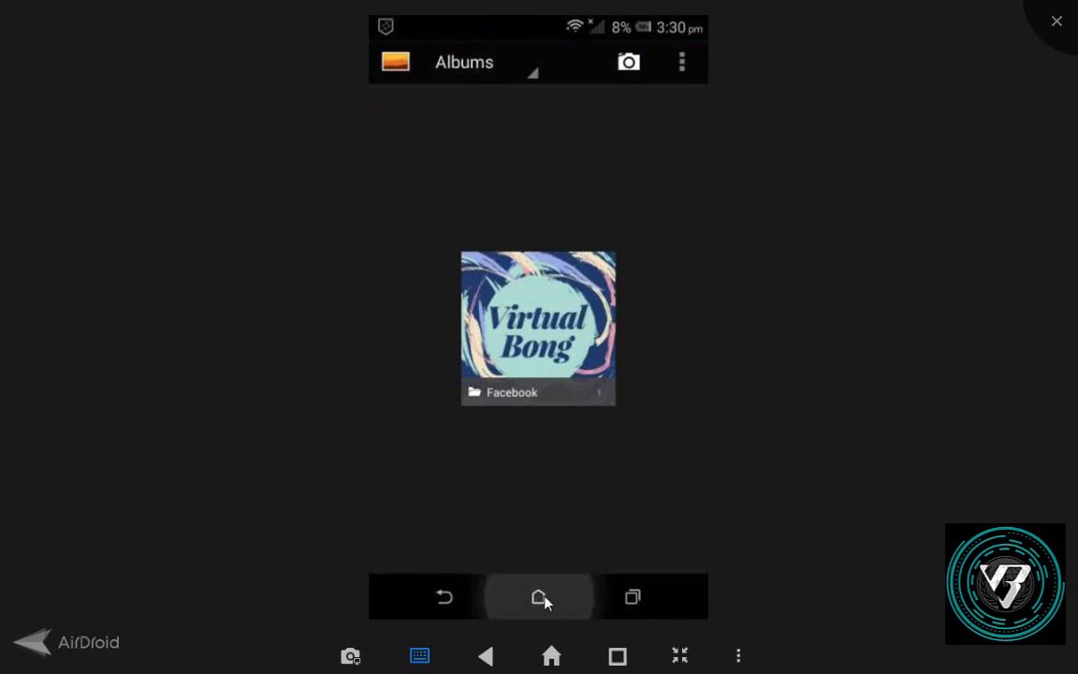
pyautogui.click(537, 545)
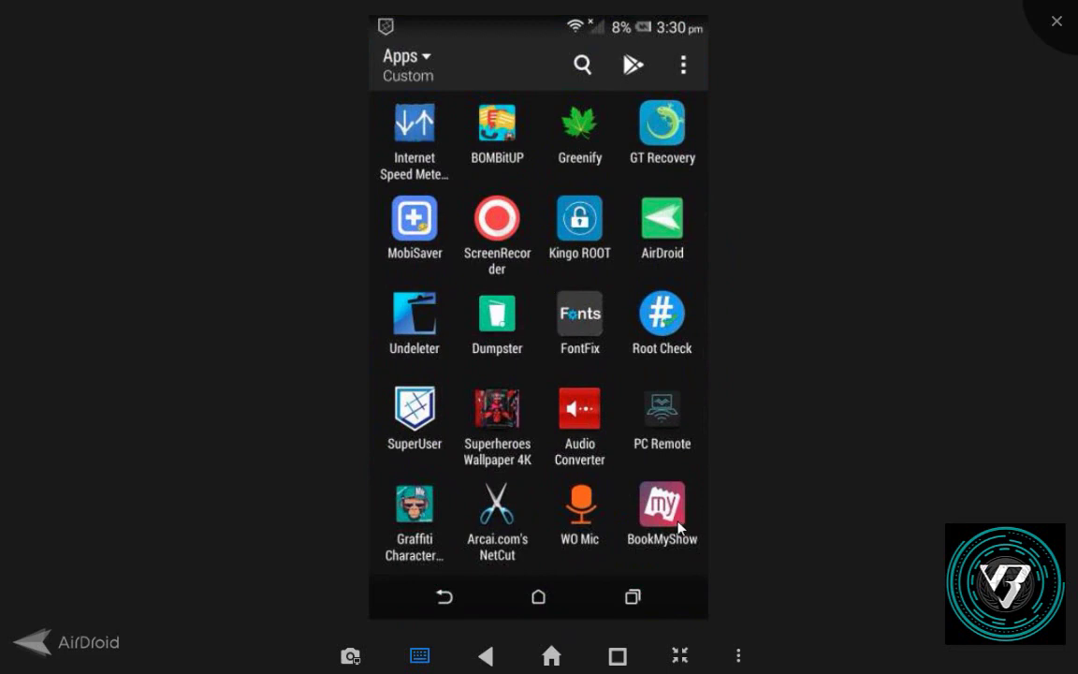
# Step: Uninstall BookMyShow from the app drawer and open Dumpster to see its 32.3 MB entry
pyautogui.moveTo(668, 505); pyautogui.dragTo(620, 20)
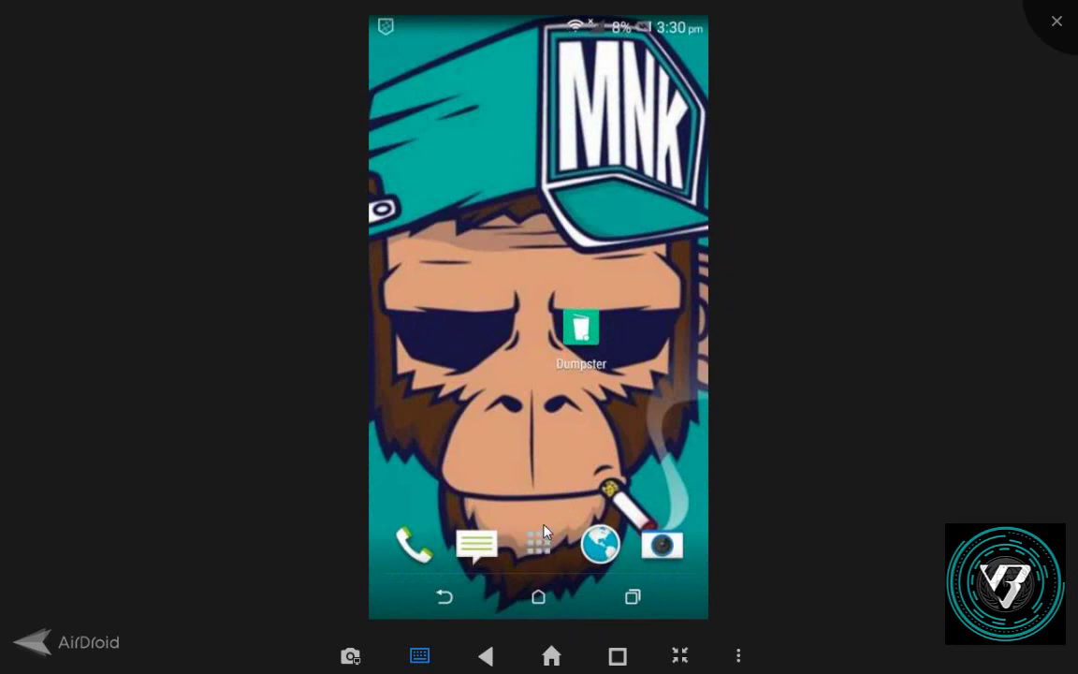
pyautogui.click(540, 545)
pyautogui.moveTo(658, 521); pyautogui.dragTo(652, 47)
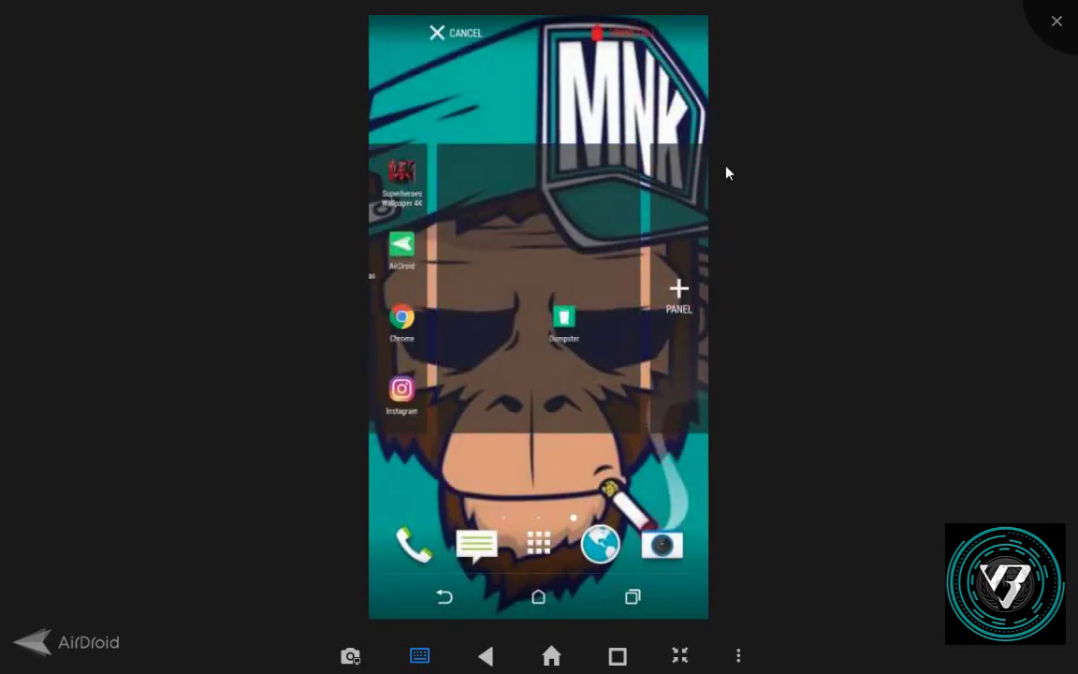
pyautogui.click(609, 406)
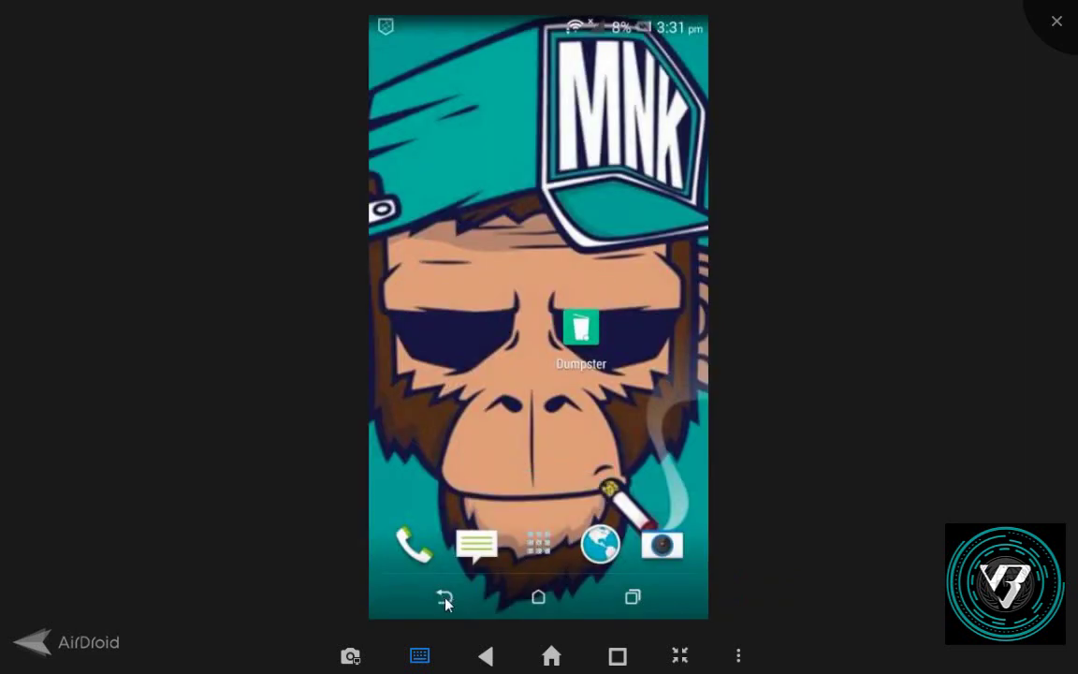
pyautogui.click(538, 543)
pyautogui.click(445, 598)
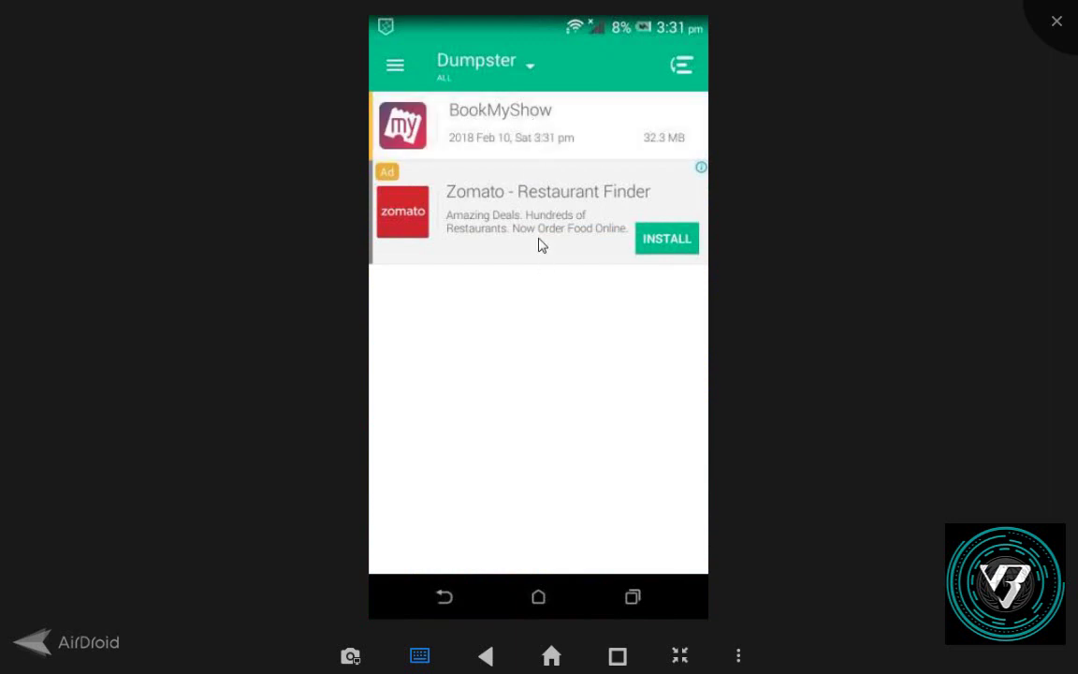
# Step: Reinstall BookMyShow from its Dumpster bin entry, accepting the installer's permissions
pyautogui.click(468, 135)
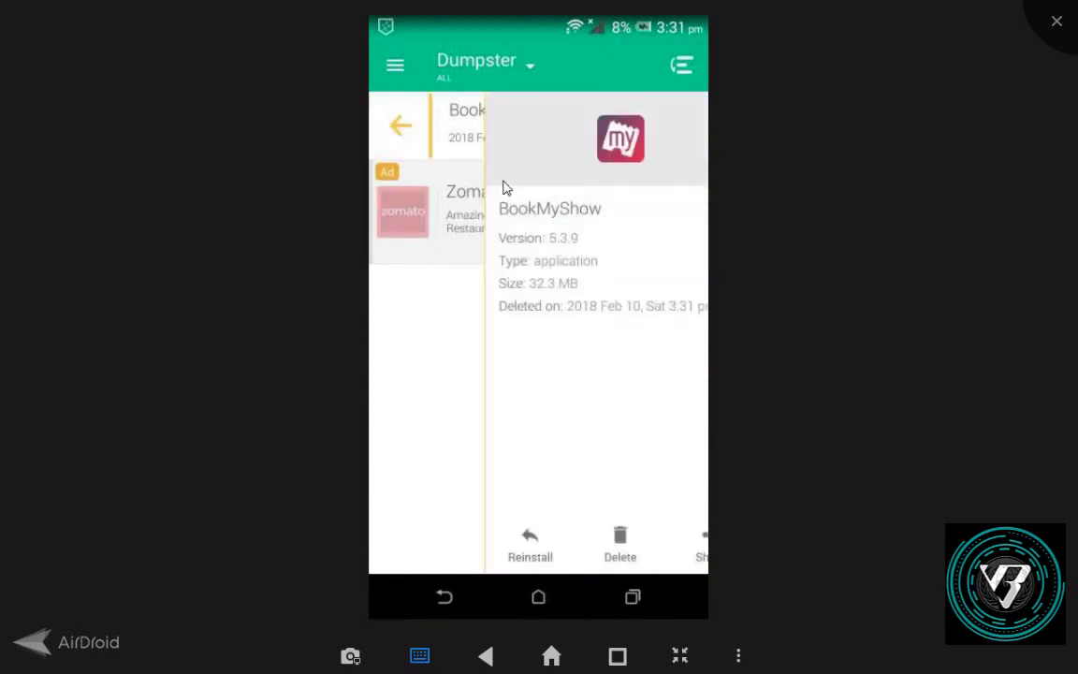
pyautogui.click(478, 550)
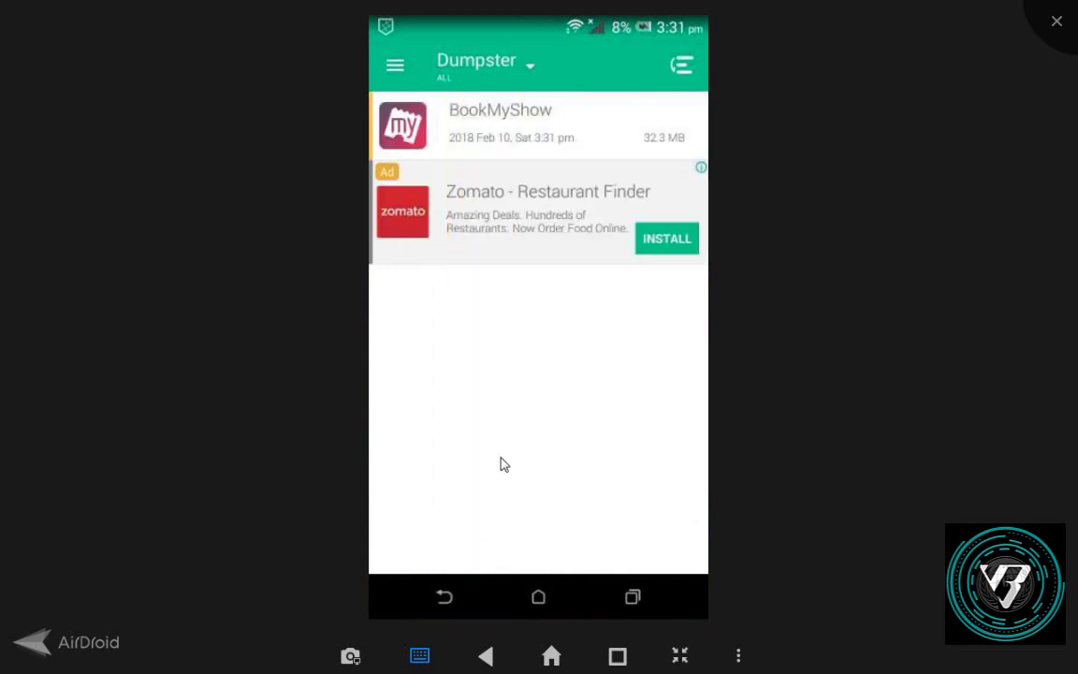
pyautogui.moveTo(586, 464); pyautogui.dragTo(688, 84)
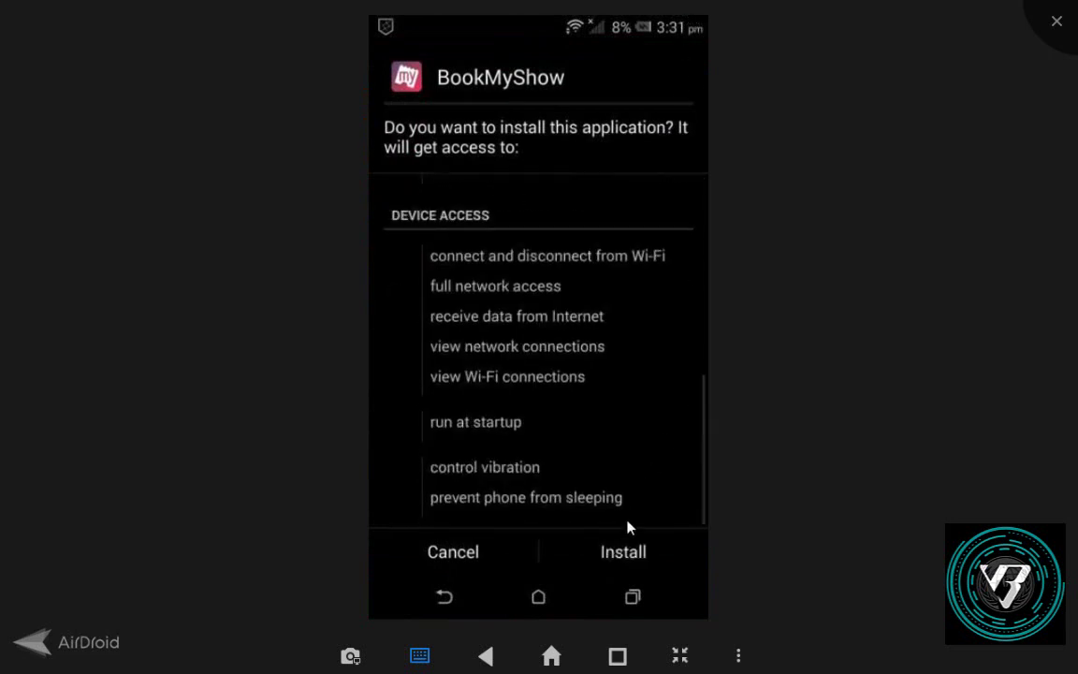
pyautogui.click(623, 559)
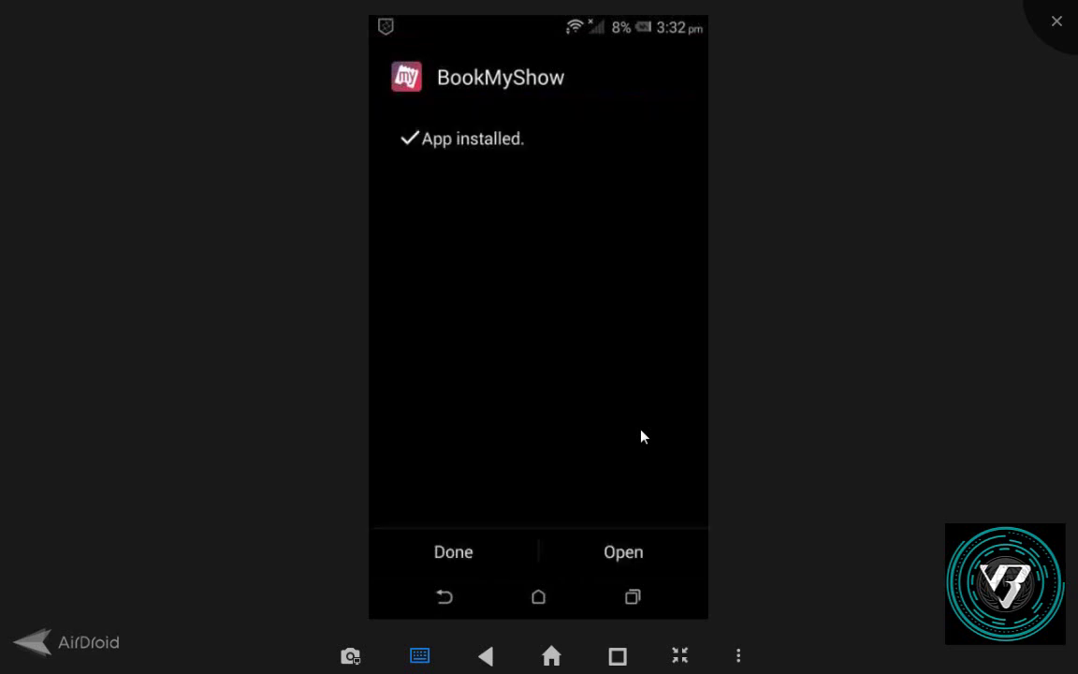
# Step: Close the installer and verify BookMyShow appears in the app drawer, then return to Dumpster
pyautogui.click(460, 552)
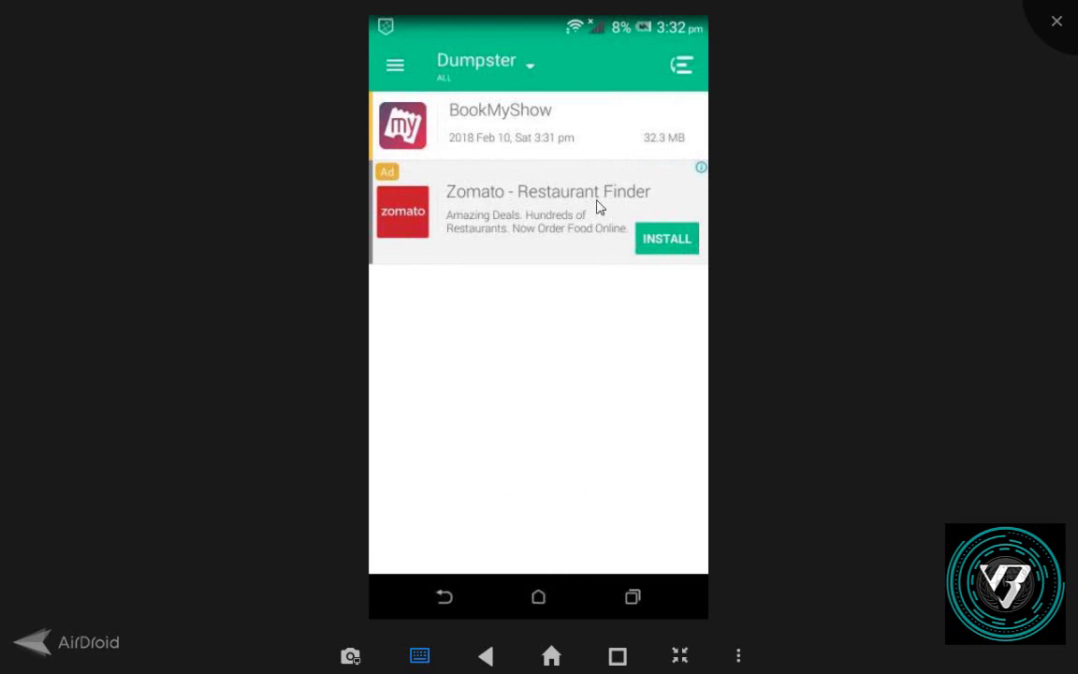
pyautogui.click(537, 596)
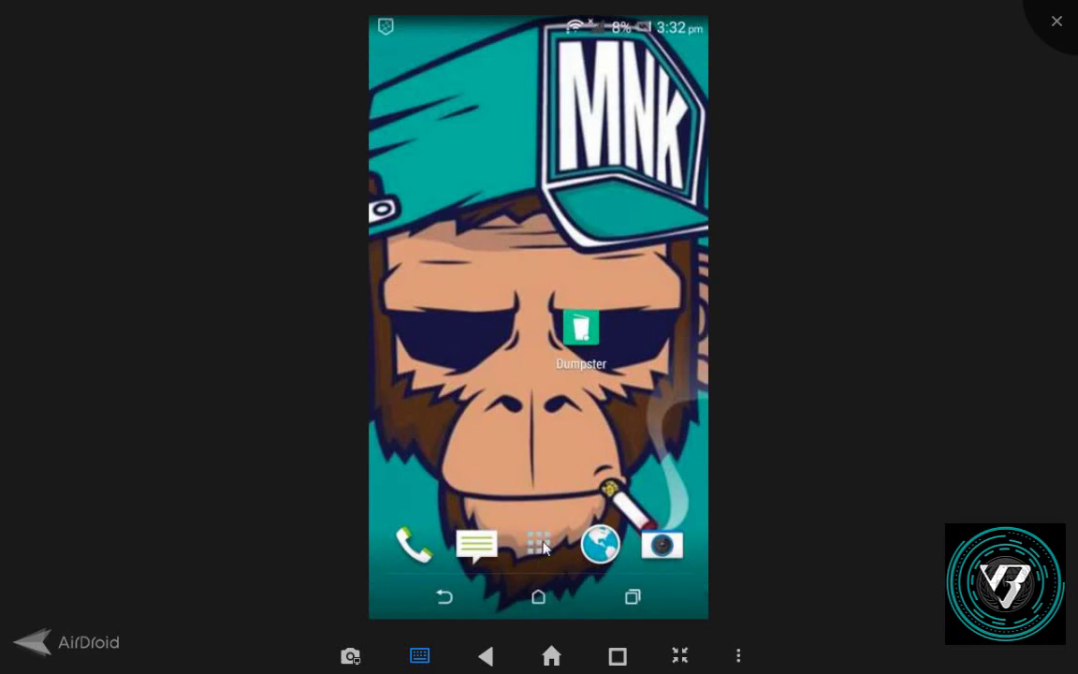
pyautogui.click(541, 543)
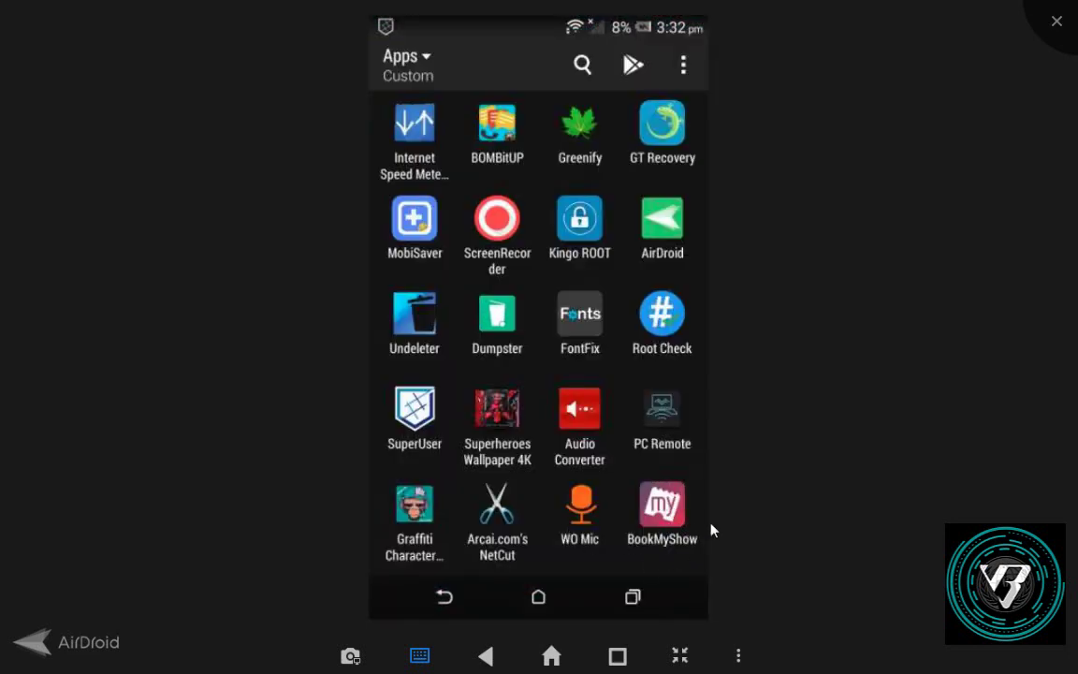
pyautogui.click(445, 598)
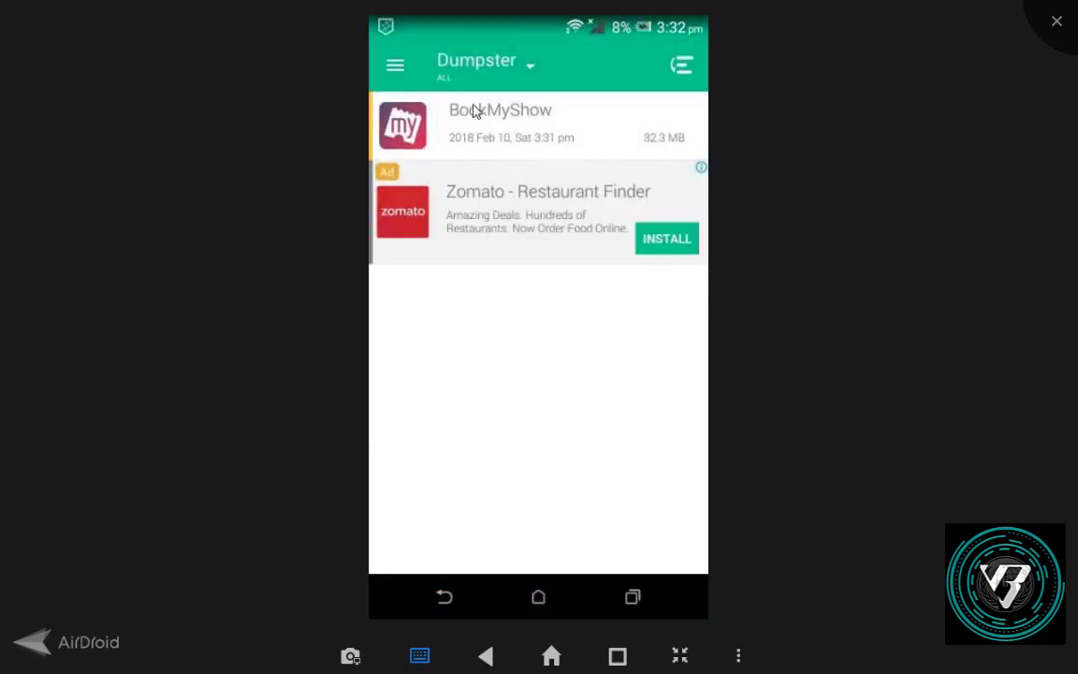
pyautogui.click(393, 68)
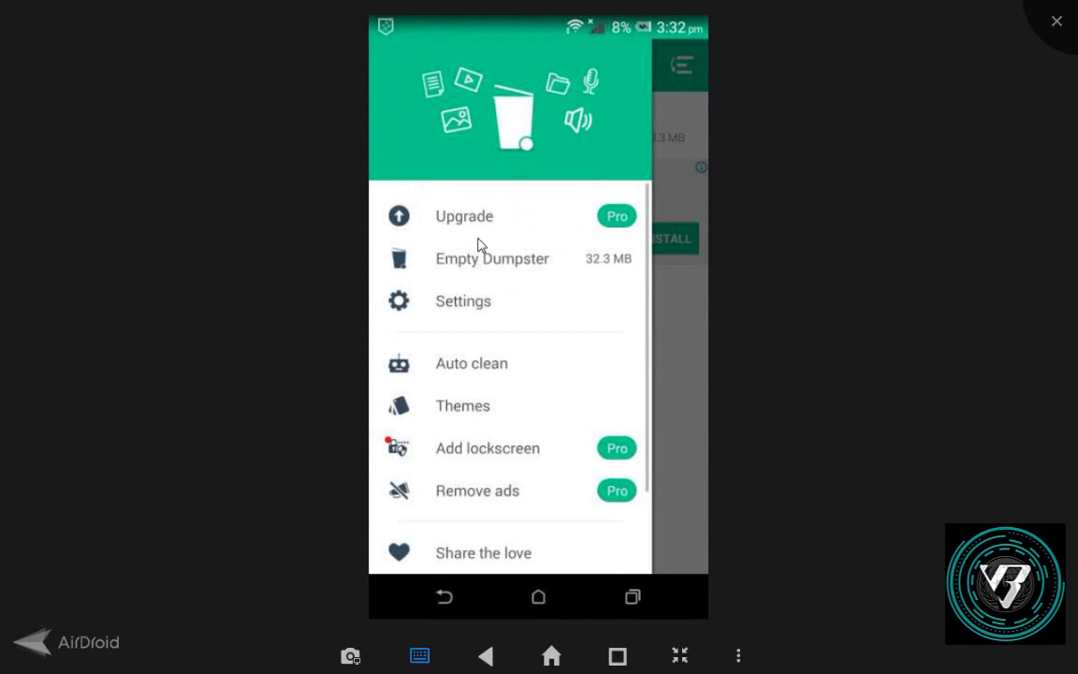
pyautogui.click(493, 222)
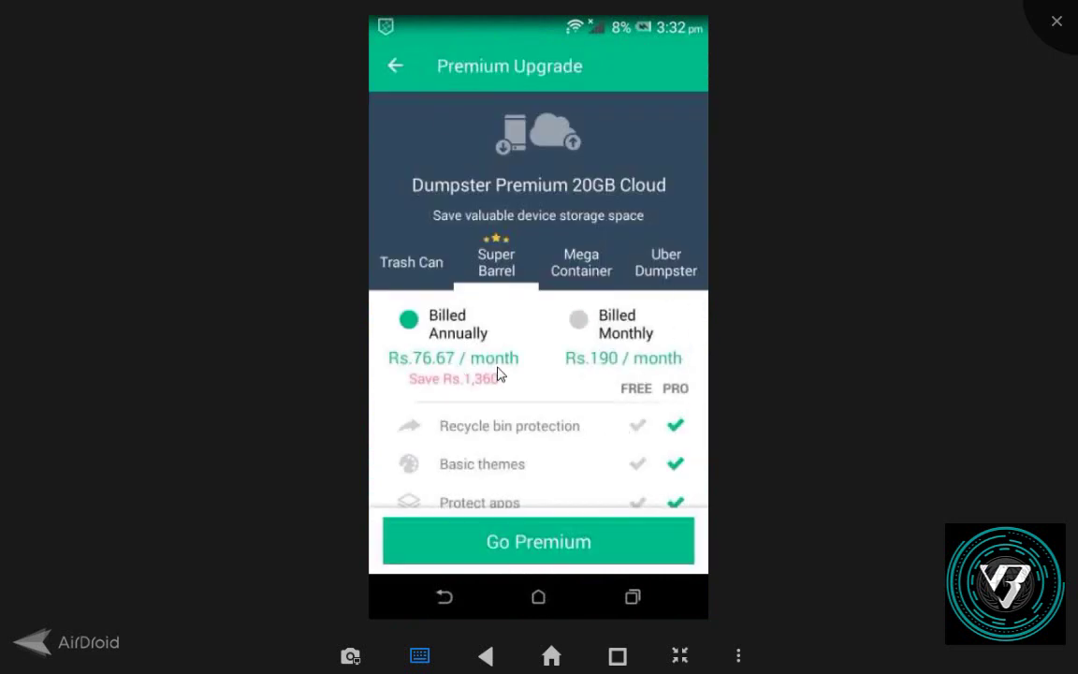
pyautogui.moveTo(543, 423); pyautogui.dragTo(548, 375)
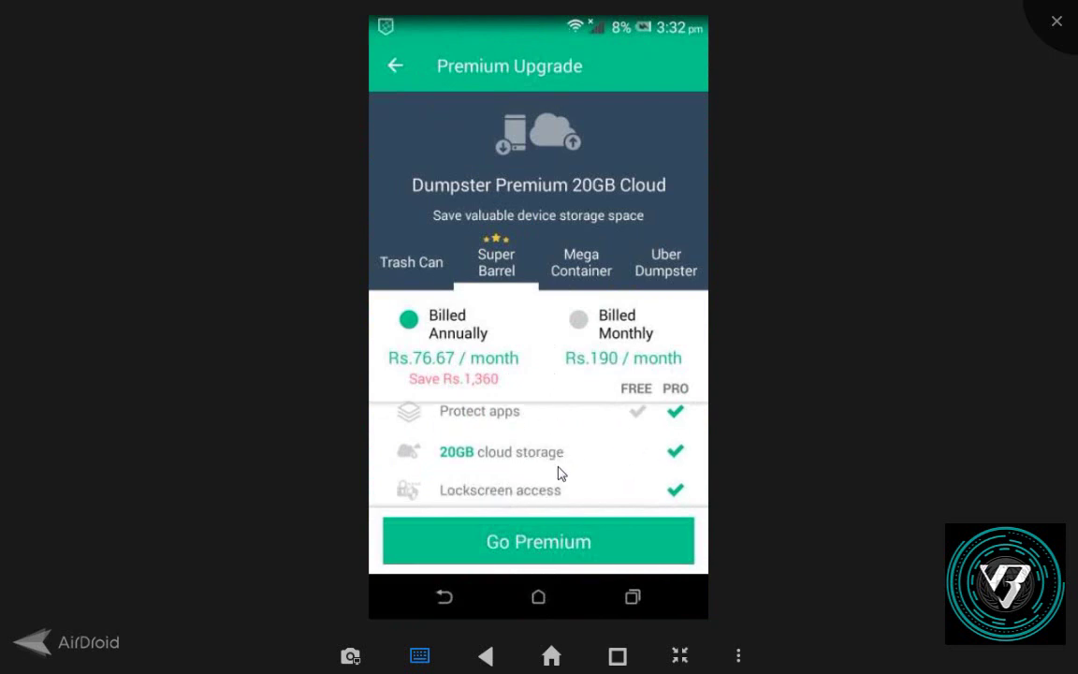
pyautogui.moveTo(559, 471); pyautogui.dragTo(559, 421)
pyautogui.moveTo(573, 473); pyautogui.dragTo(577, 414)
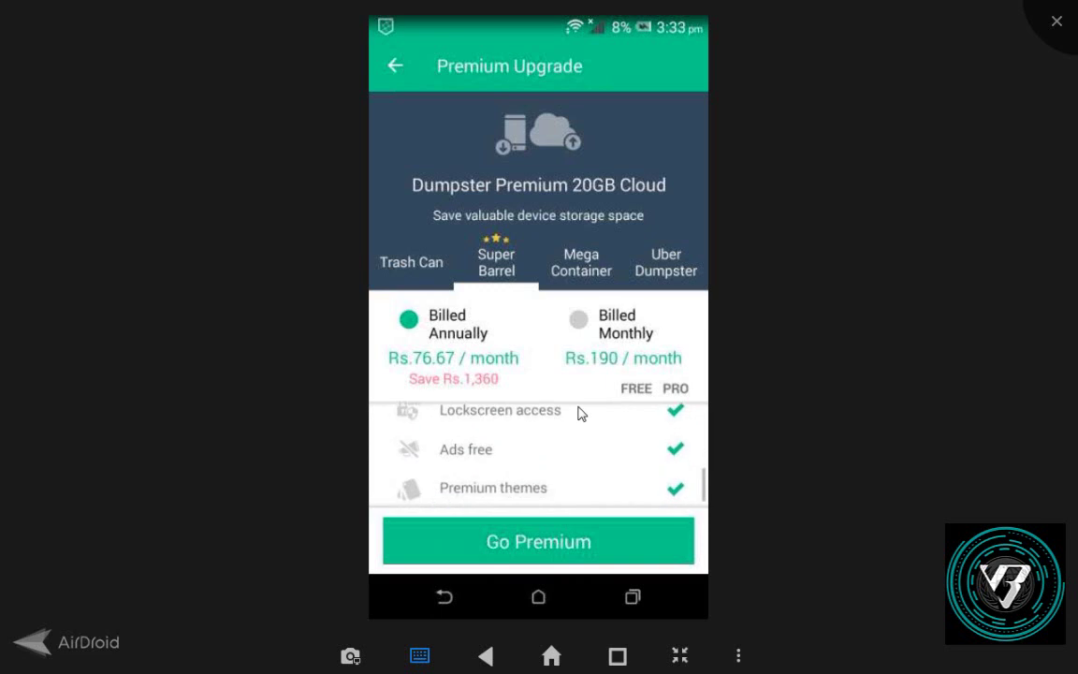
pyautogui.moveTo(544, 467); pyautogui.dragTo(559, 428)
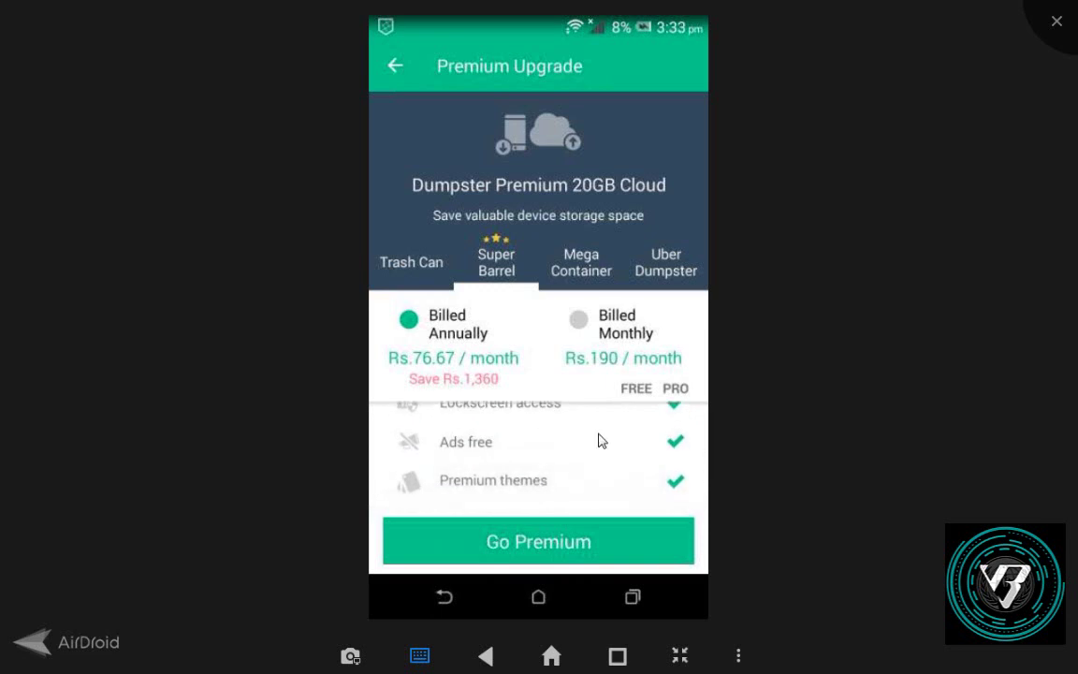
pyautogui.moveTo(513, 416); pyautogui.dragTo(512, 483)
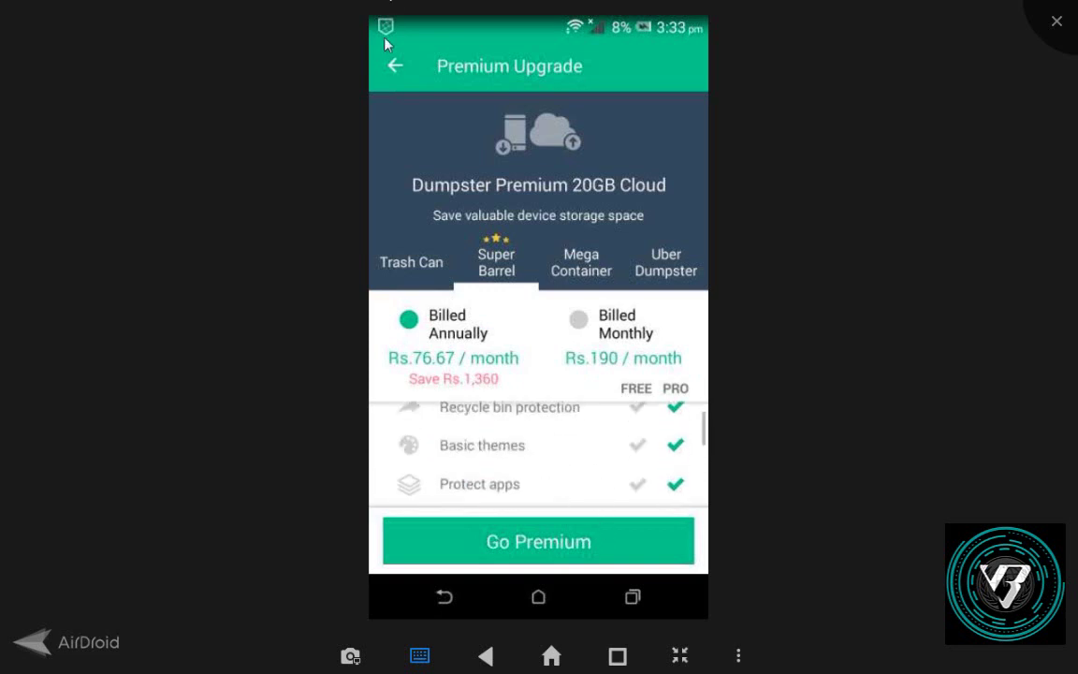
pyautogui.click(395, 65)
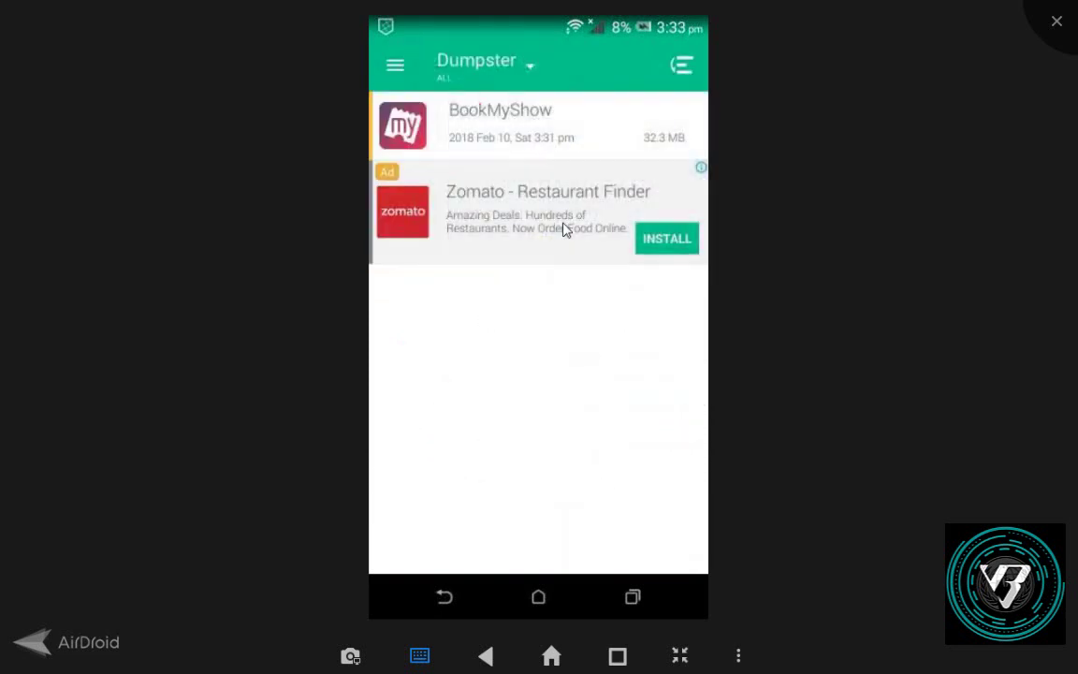
# Step: Open the Themes page from Dumpster's side menu and browse the holiday themes
pyautogui.click(395, 63)
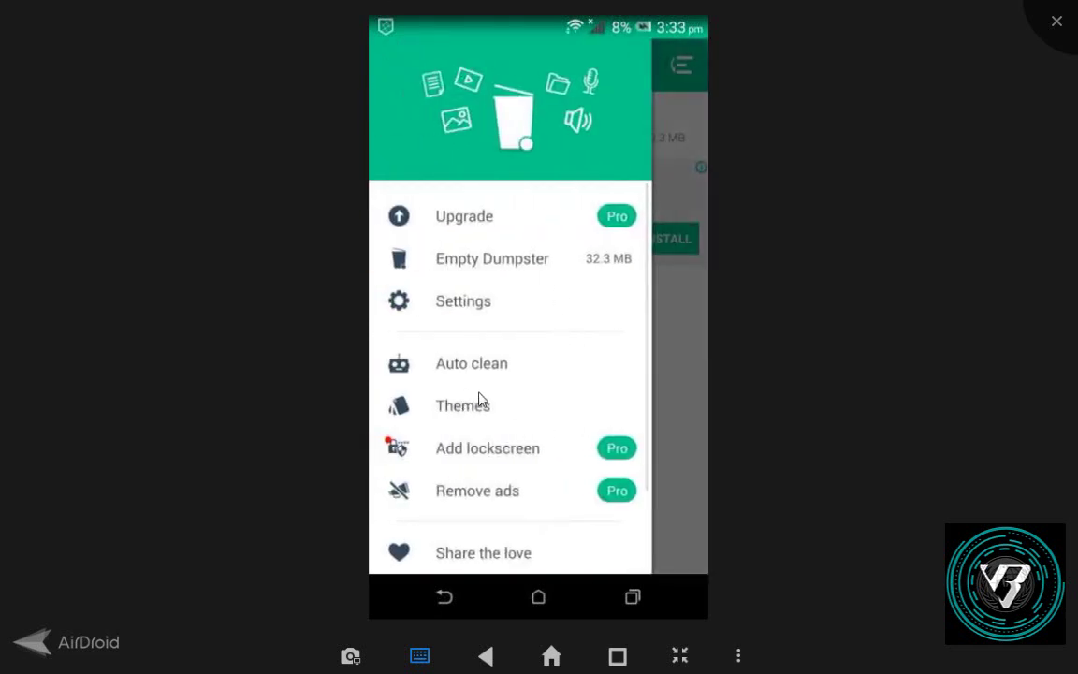
pyautogui.moveTo(490, 490); pyautogui.dragTo(449, 298)
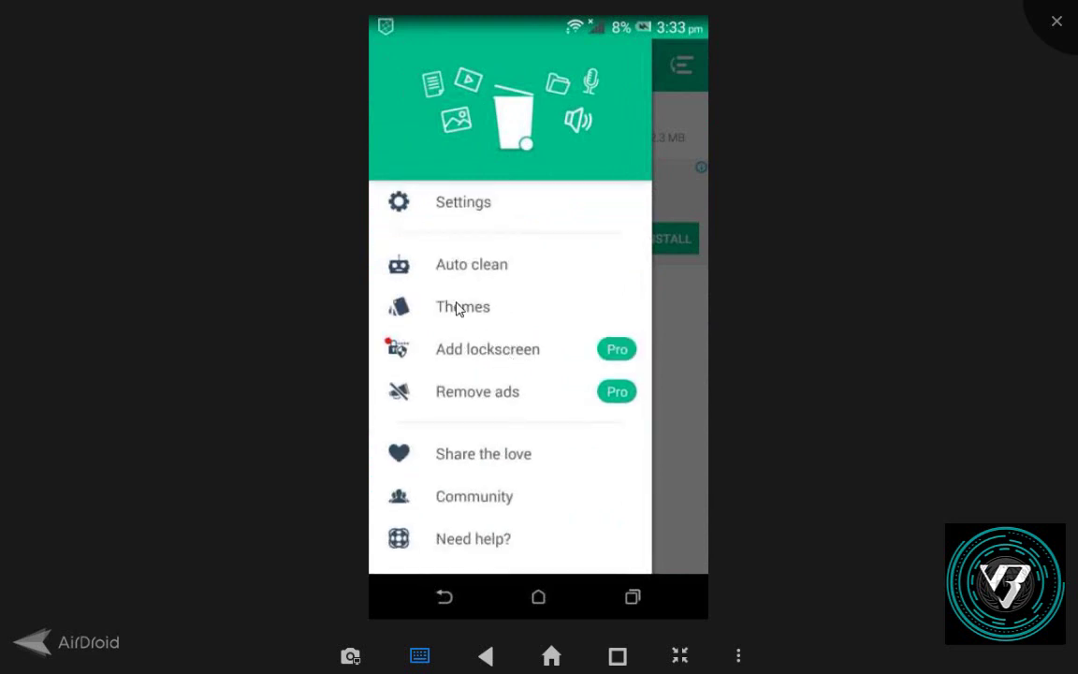
pyautogui.rightClick(459, 308)
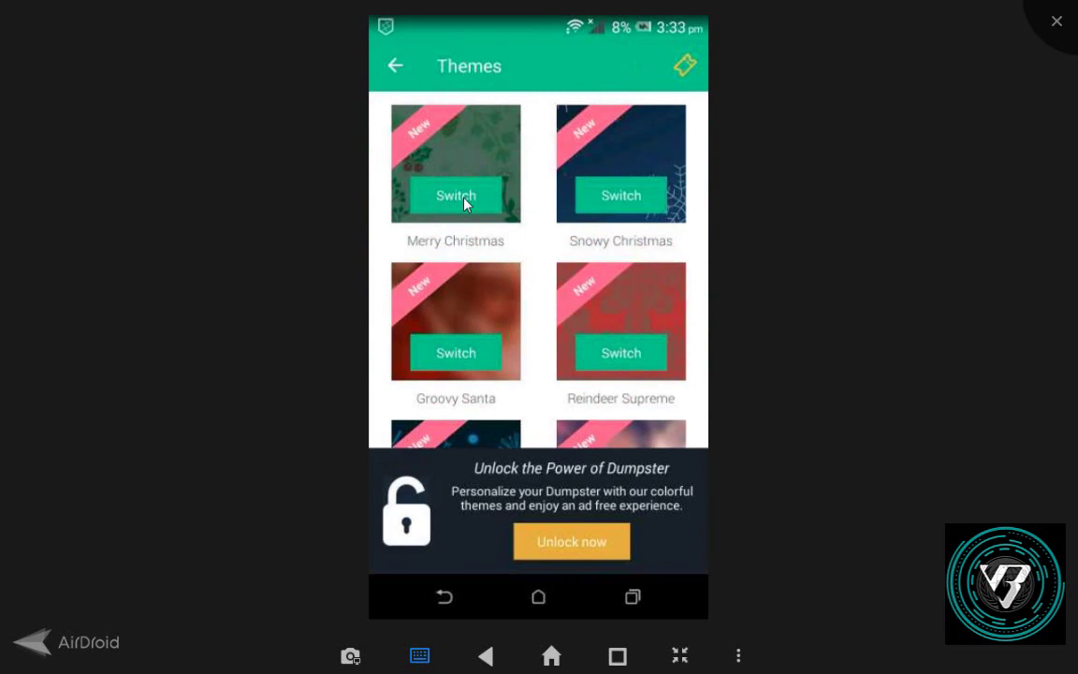
pyautogui.moveTo(628, 159); pyautogui.dragTo(628, 97)
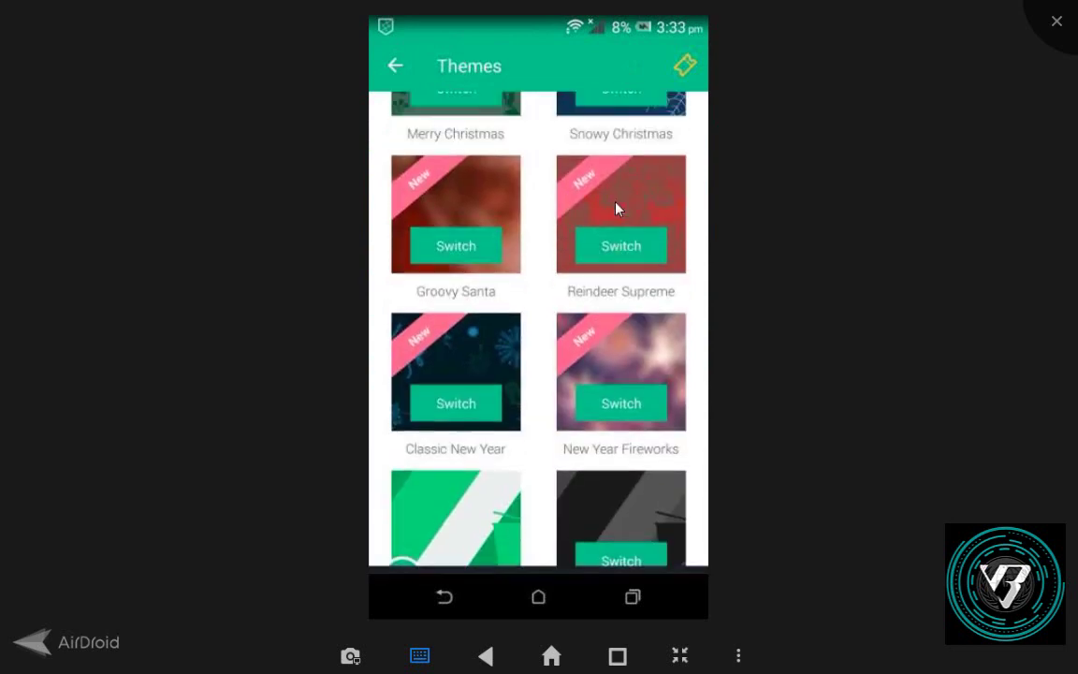
pyautogui.scroll(1, 463, 203)
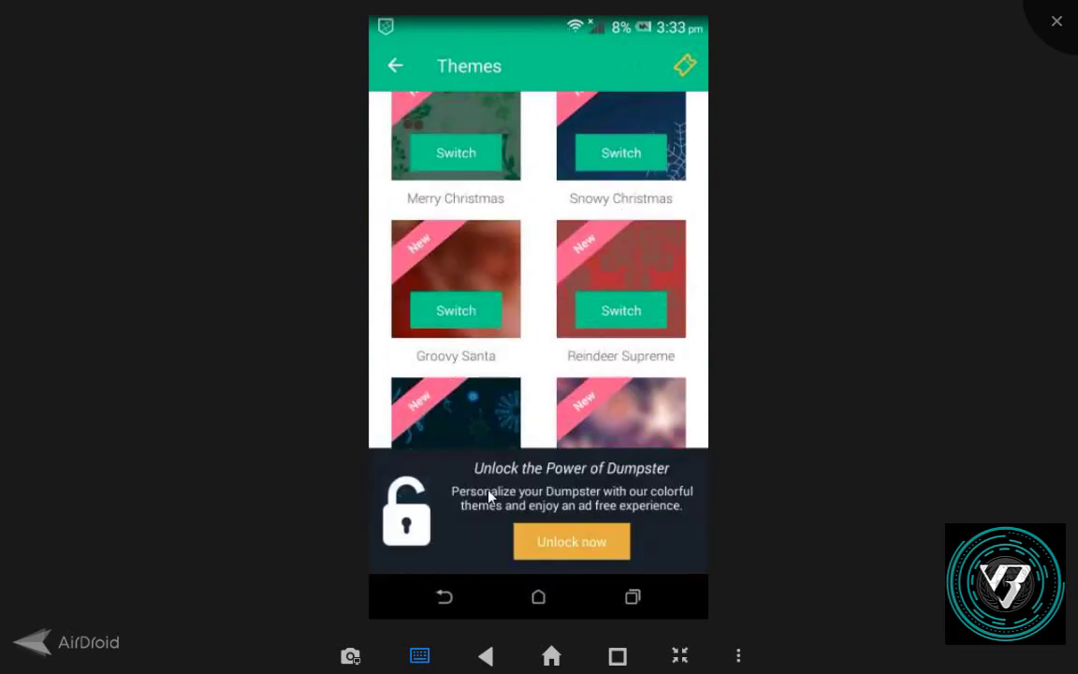